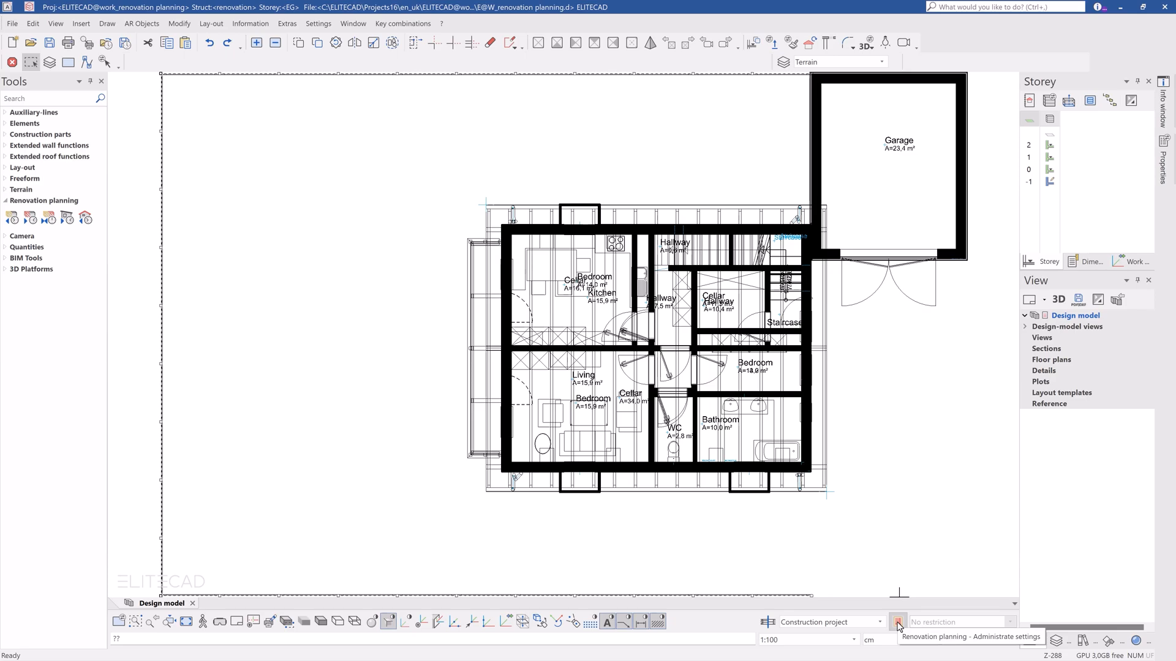
Enable colouring objects according to their object state in the renovation planning depiction settings, keeping the demolition, existing and new construction colours.
left_click(898, 622)
left_click(553, 249)
left_click(649, 443)
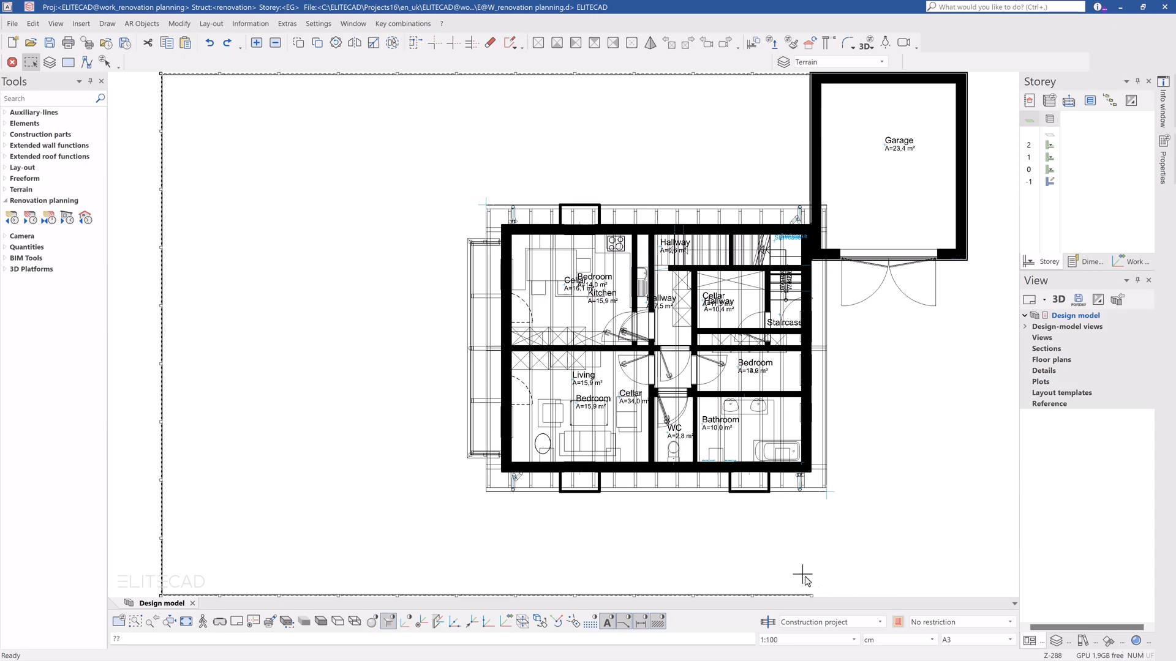
left_click(897, 622)
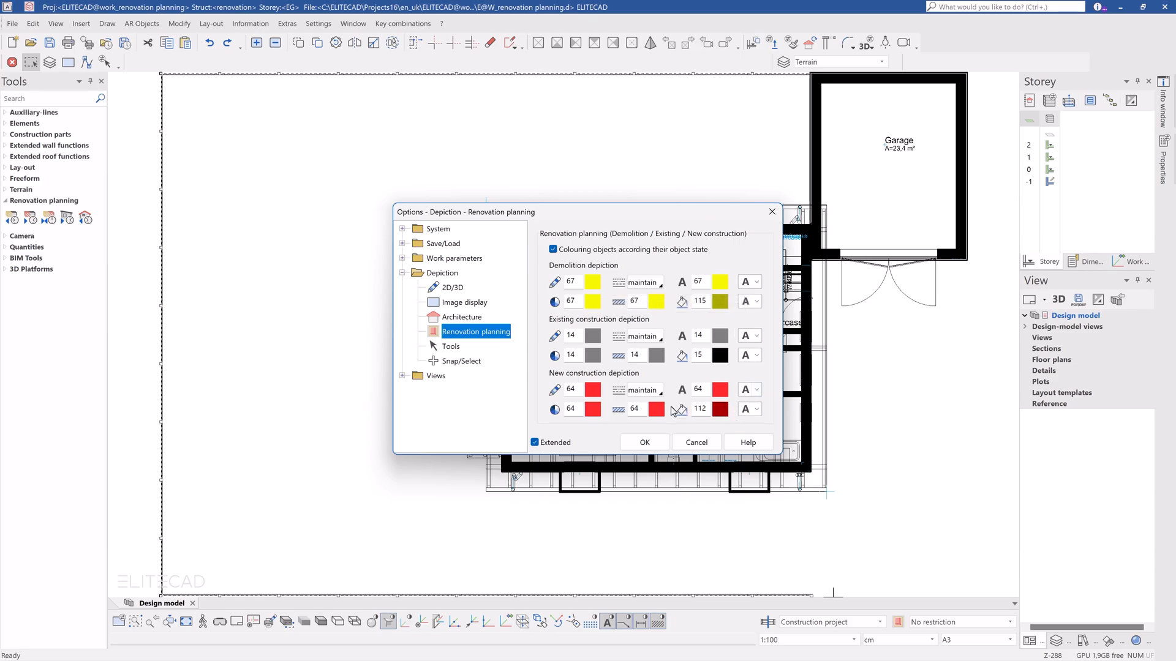
left_click(644, 442)
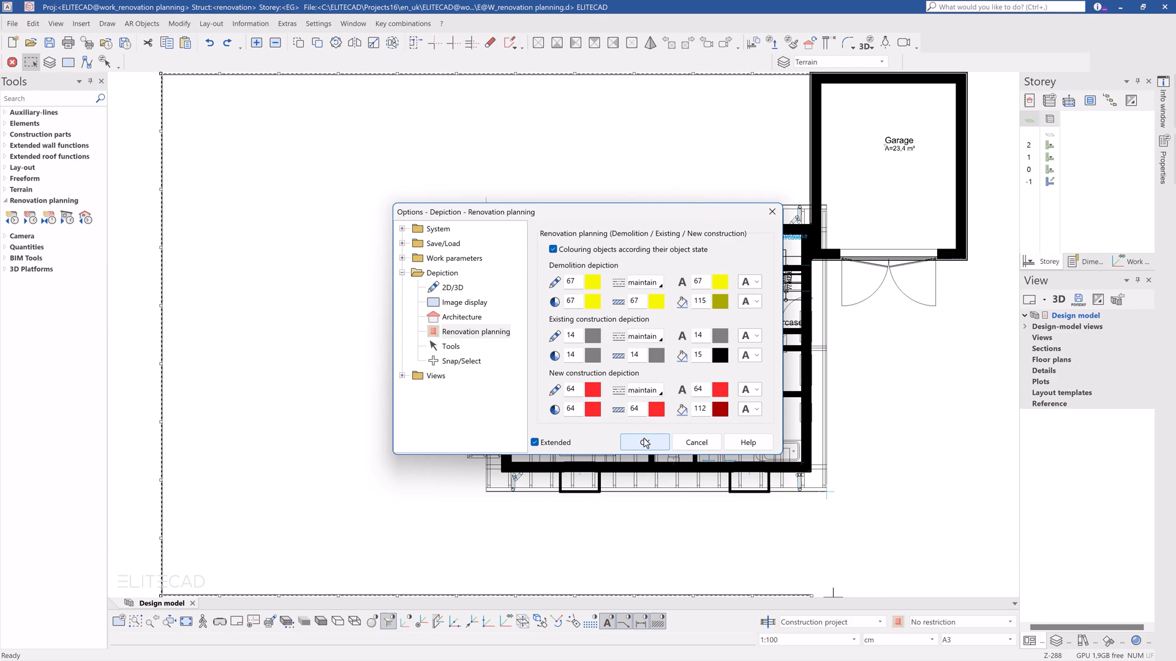
left_click(645, 442)
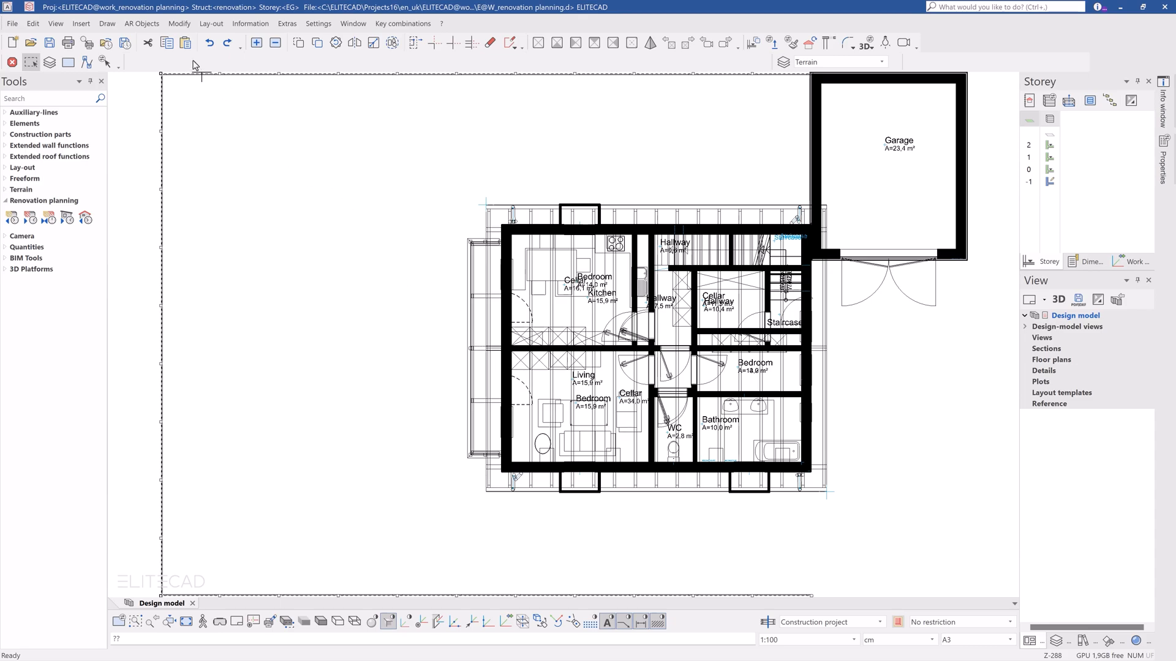
Assign the object state "Existing construction" to all shown objects using AR-Object assignment.
left_click(179, 24)
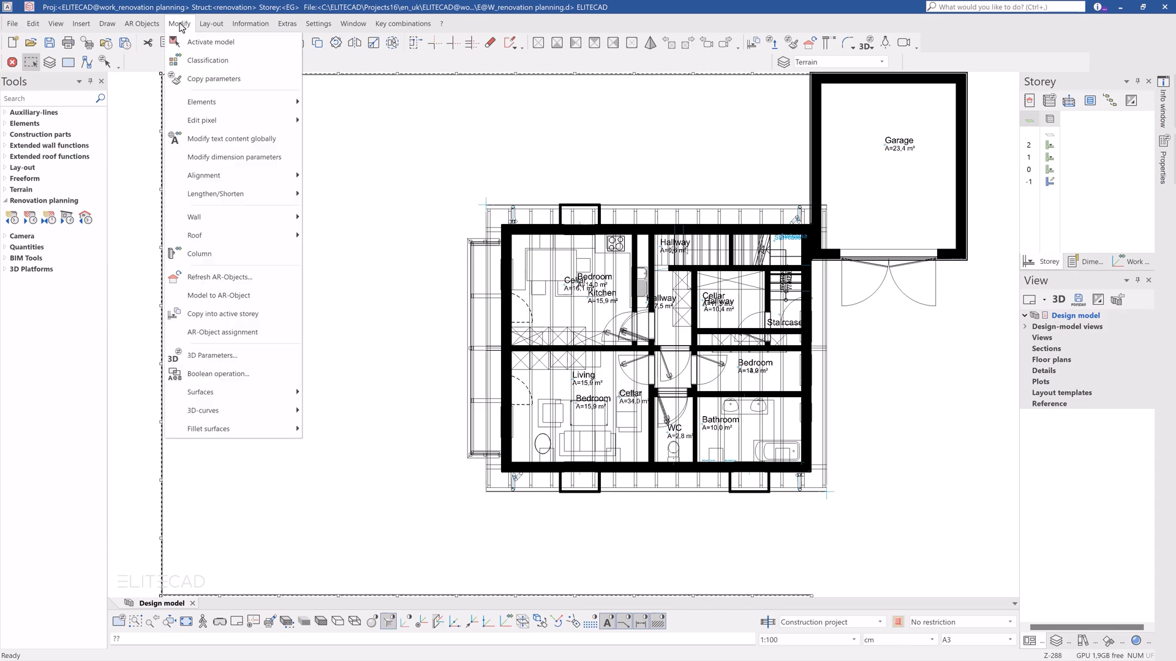
left_click(222, 333)
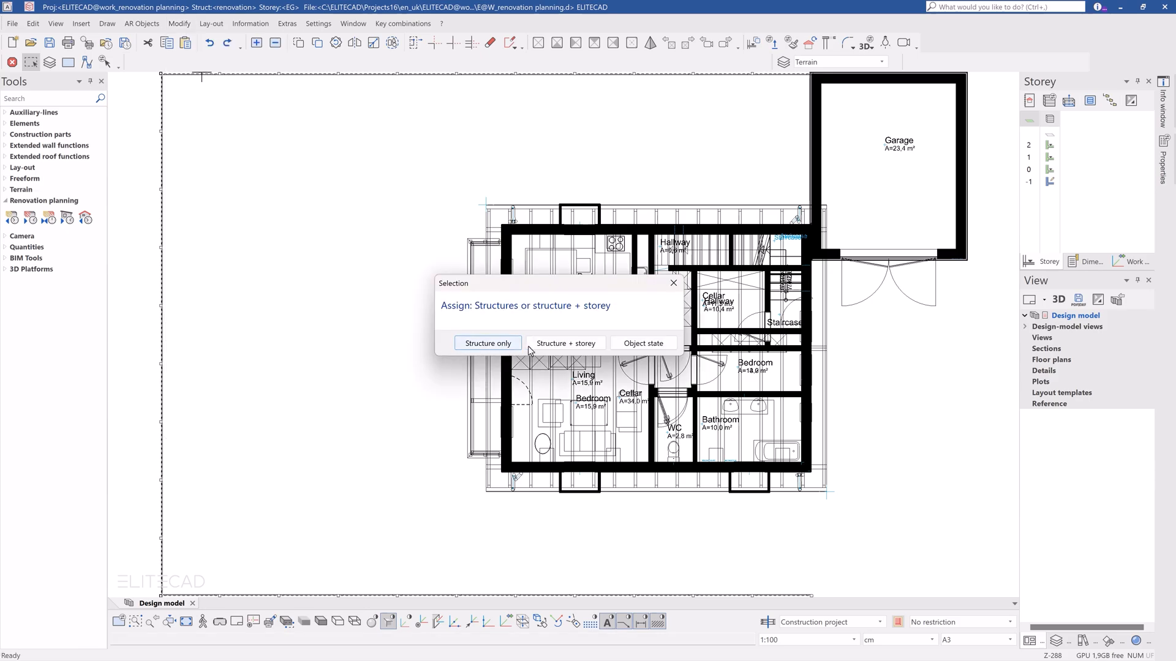
left_click(649, 345)
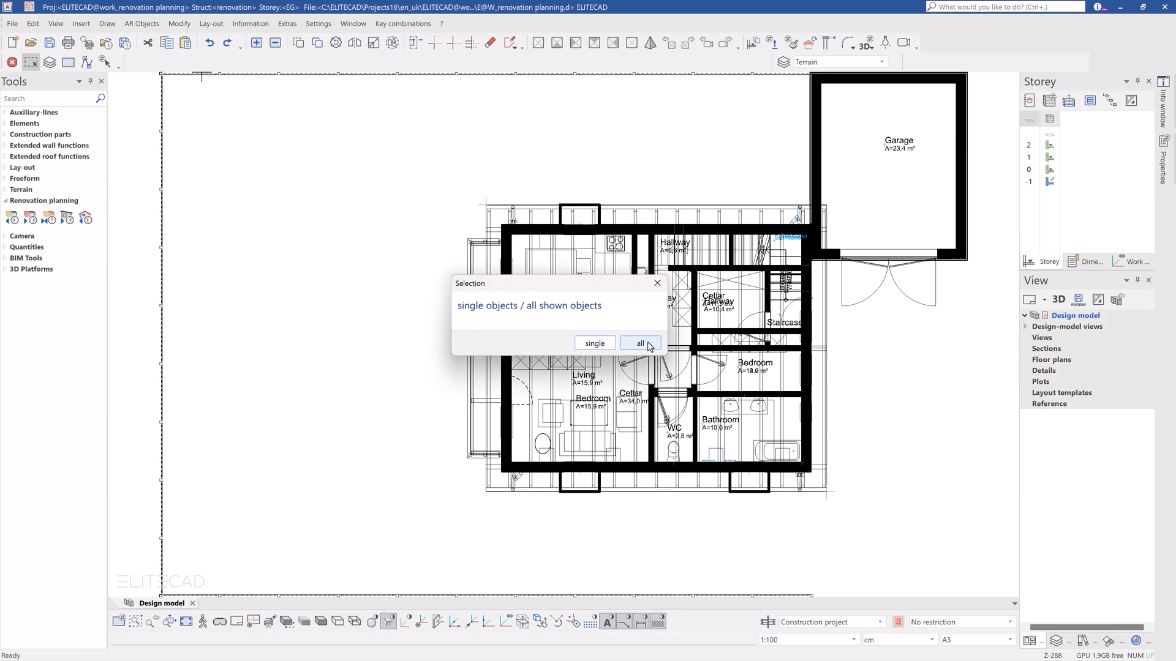
left_click(649, 345)
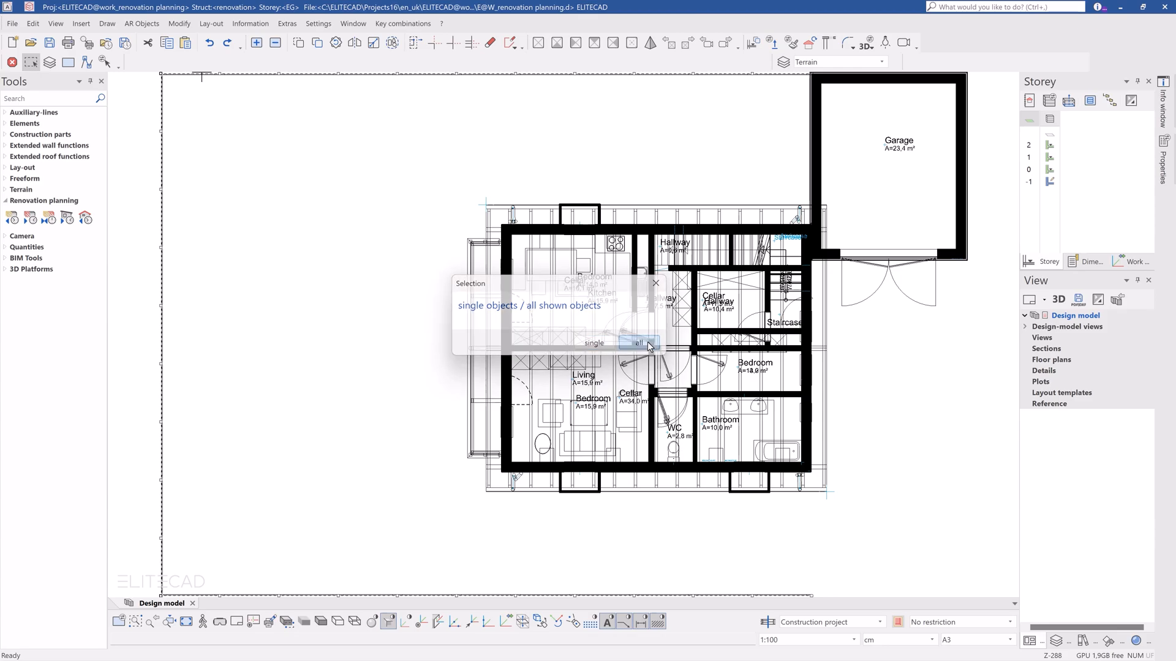
left_click(567, 352)
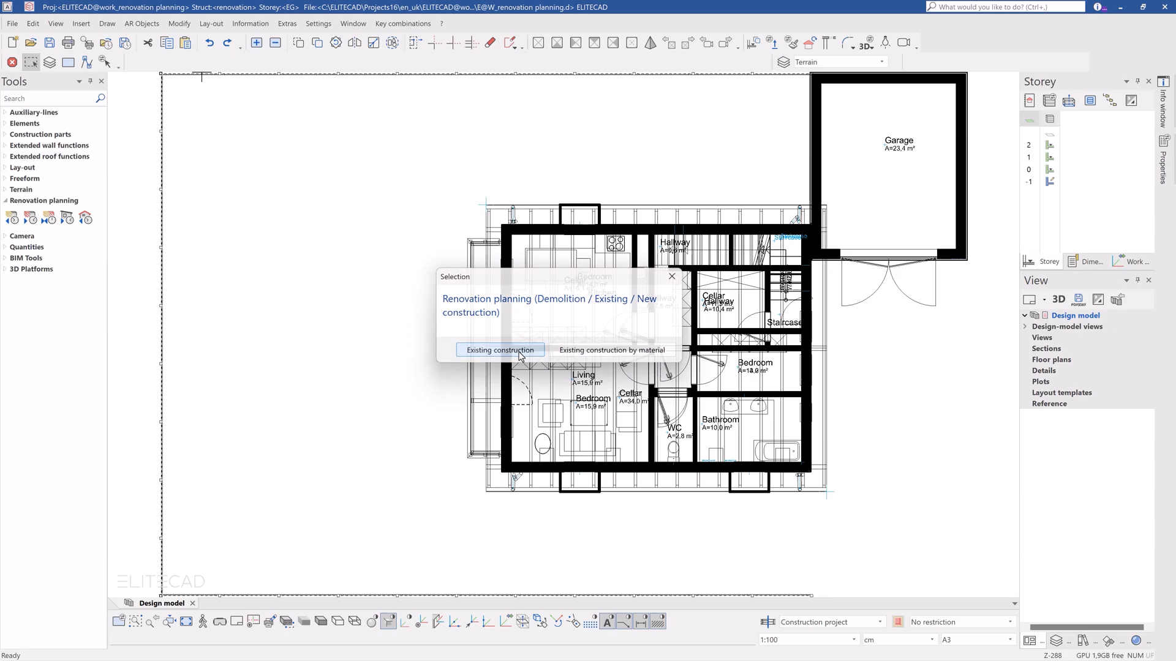
left_click(520, 350)
left_click(618, 338)
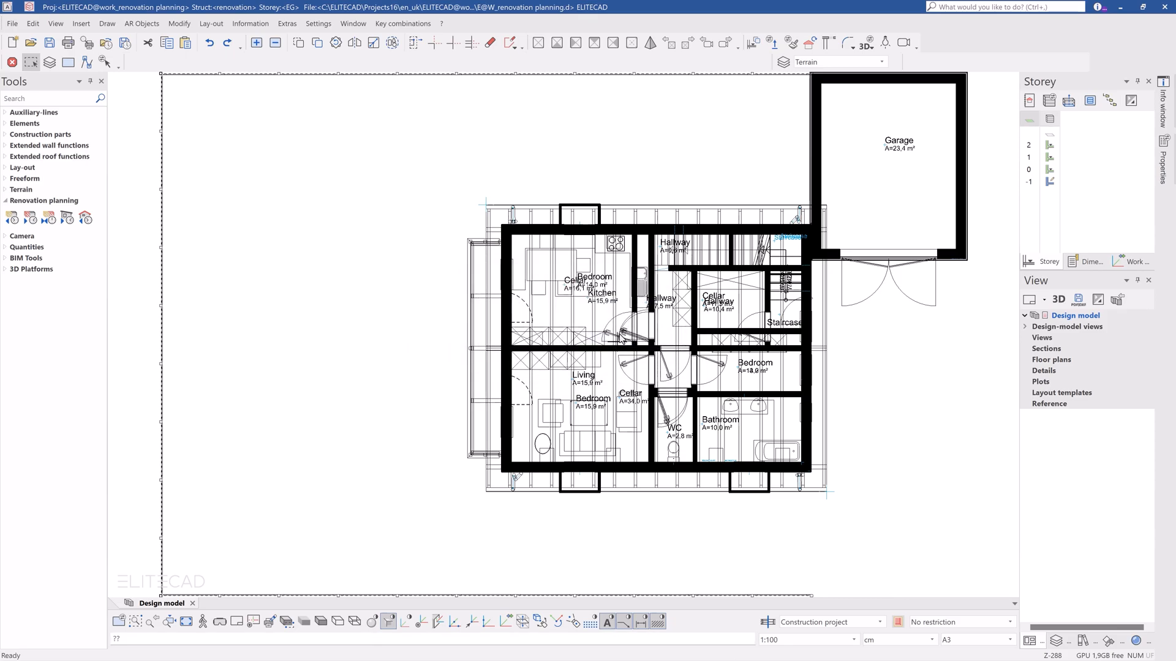
left_click(633, 255)
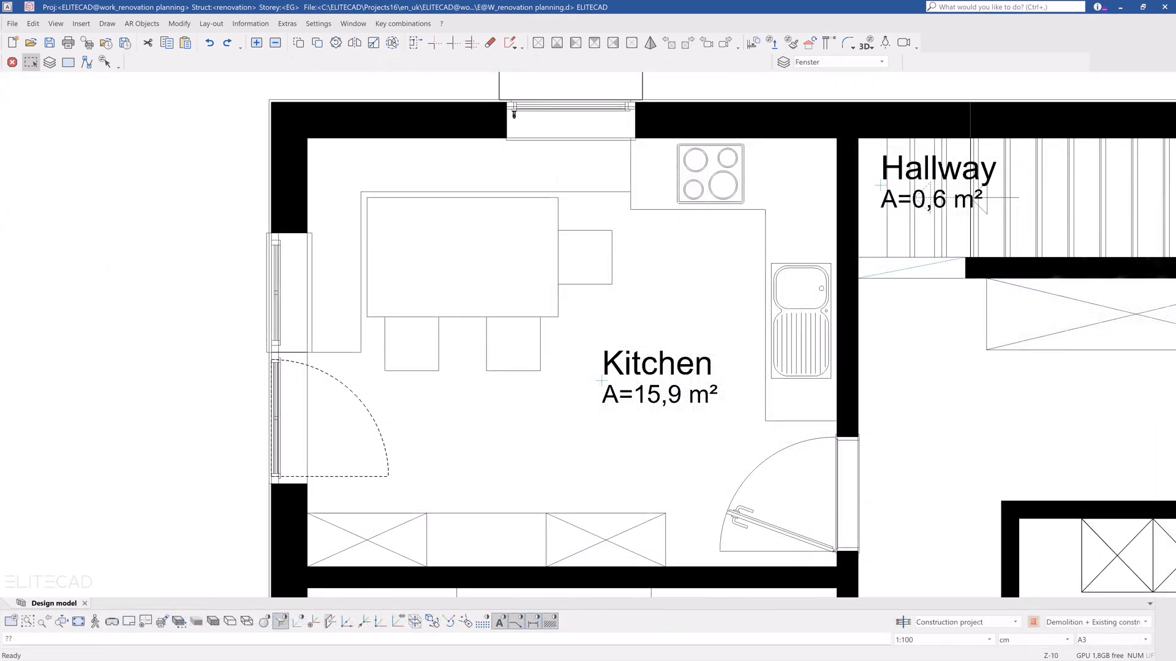
Select the terrain in the 3D model and set its object state to existing construction.
key("ctrl+j")
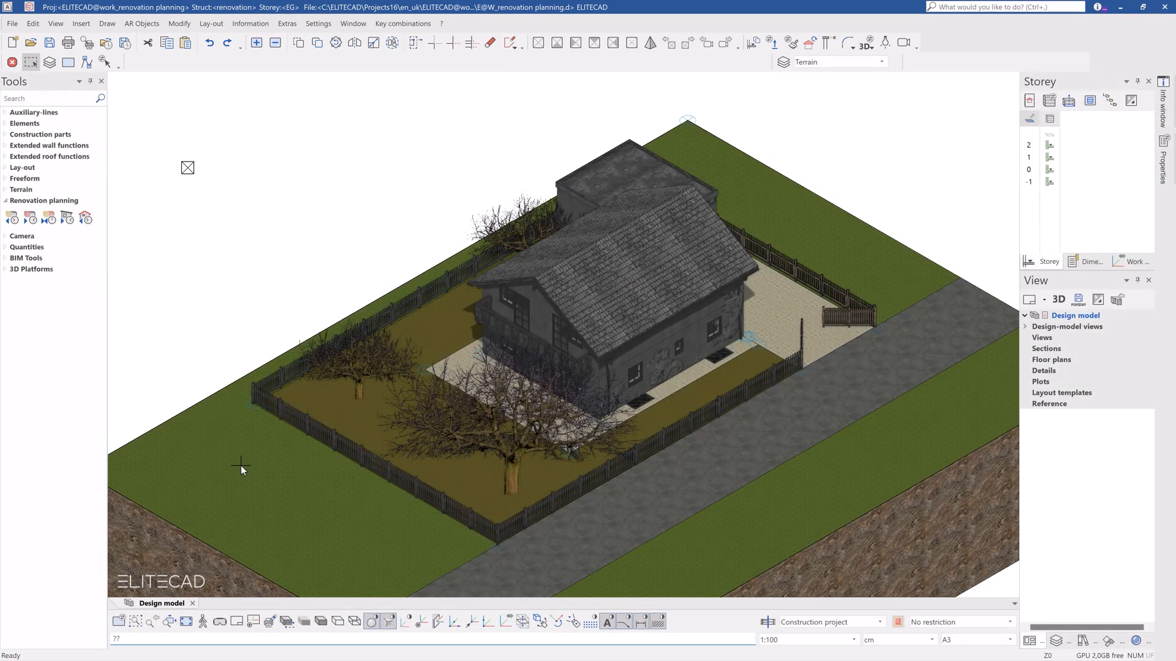
left_click(241, 465)
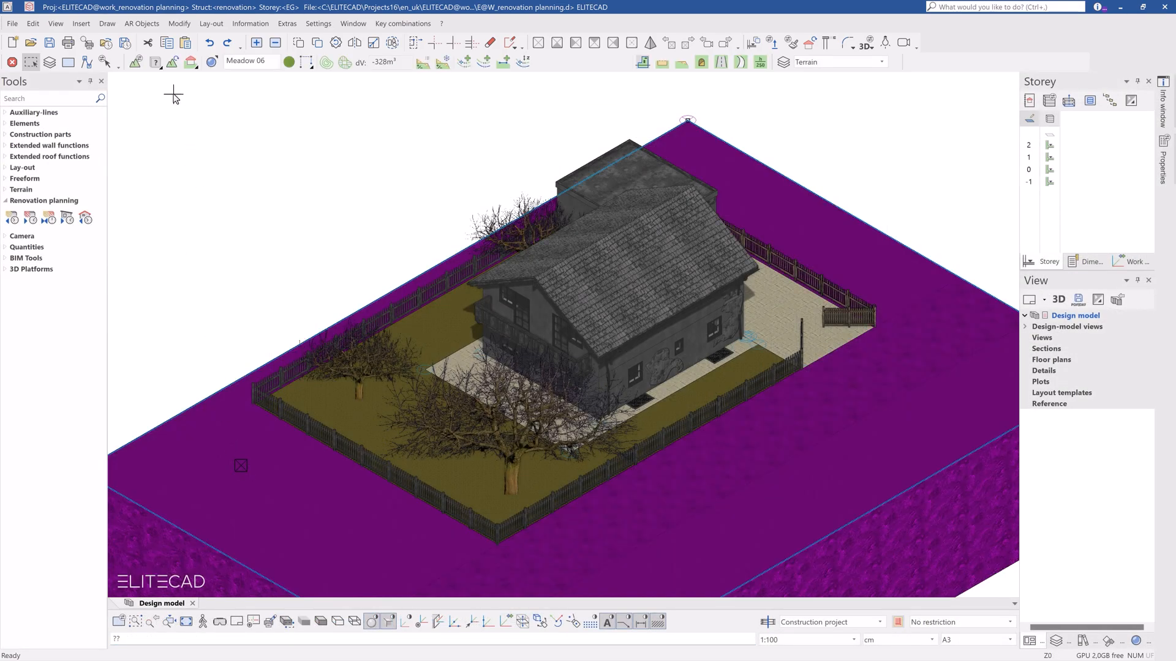
left_click(155, 61)
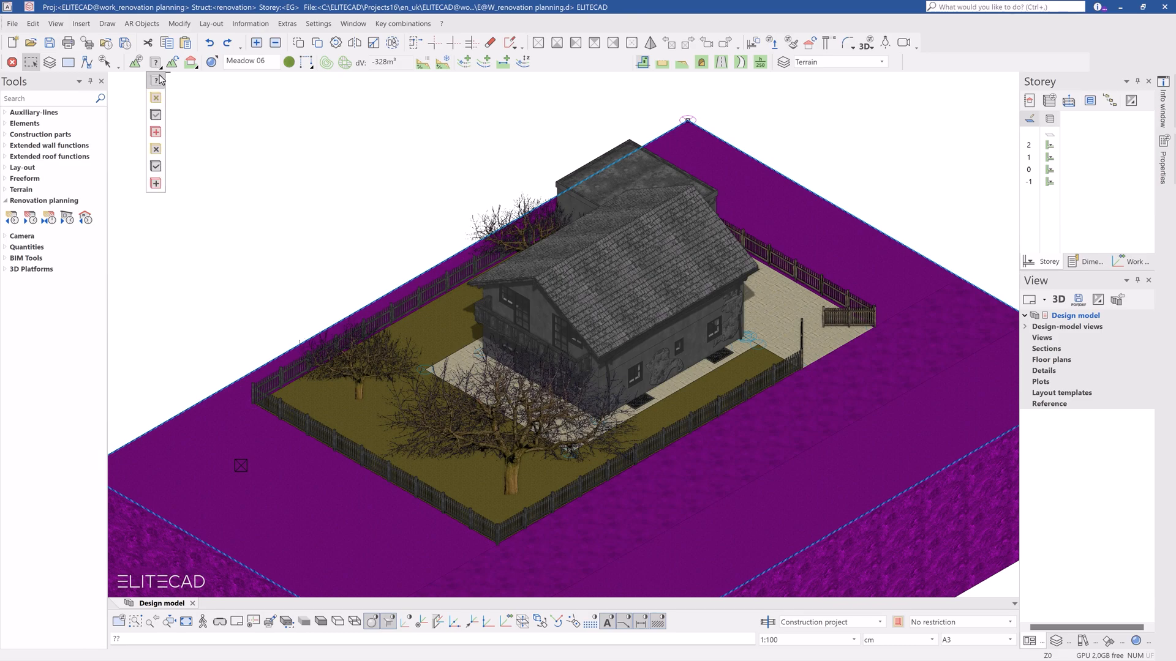
left_click(156, 115)
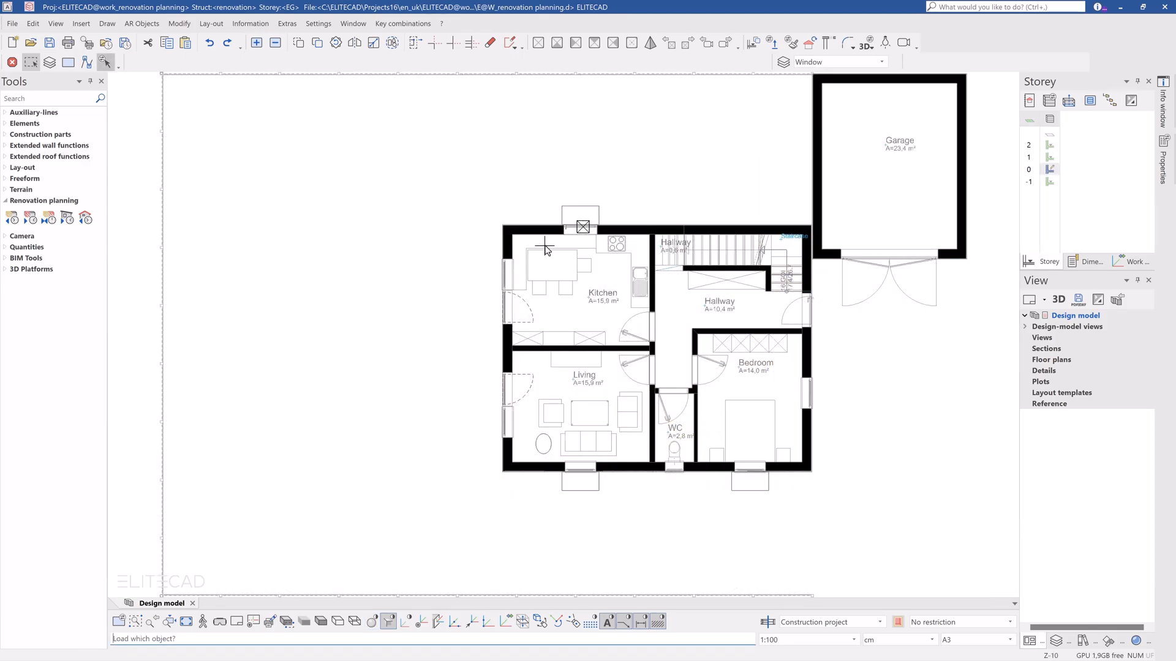
Select all windows on the storey using the kitchen window's parameters and set their object state to demolition.
left_click(576, 229)
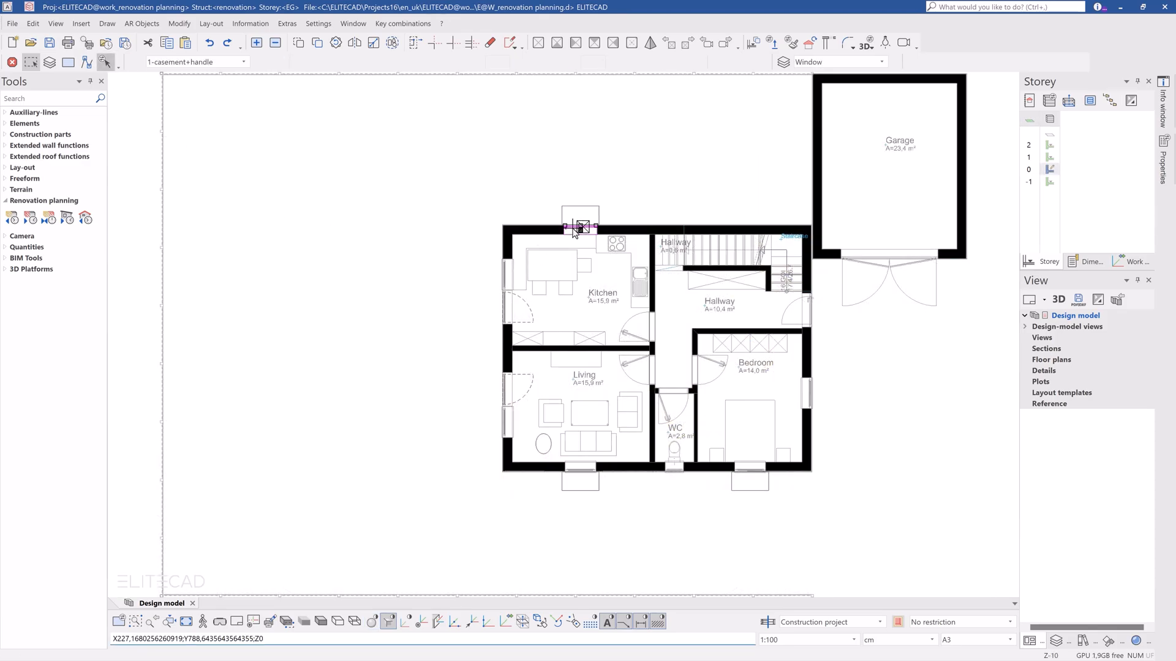
double_click(576, 229)
scroll(517, 333, "down", 10)
scroll(517, 334, "down", 15)
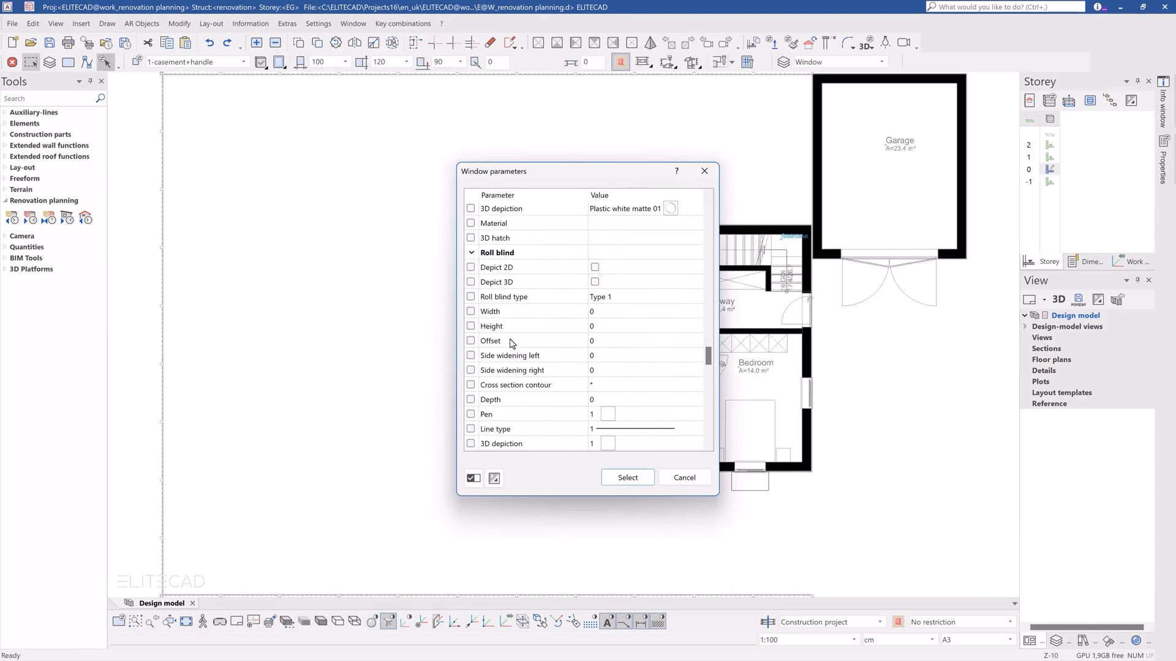
left_click(623, 477)
left_click(262, 62)
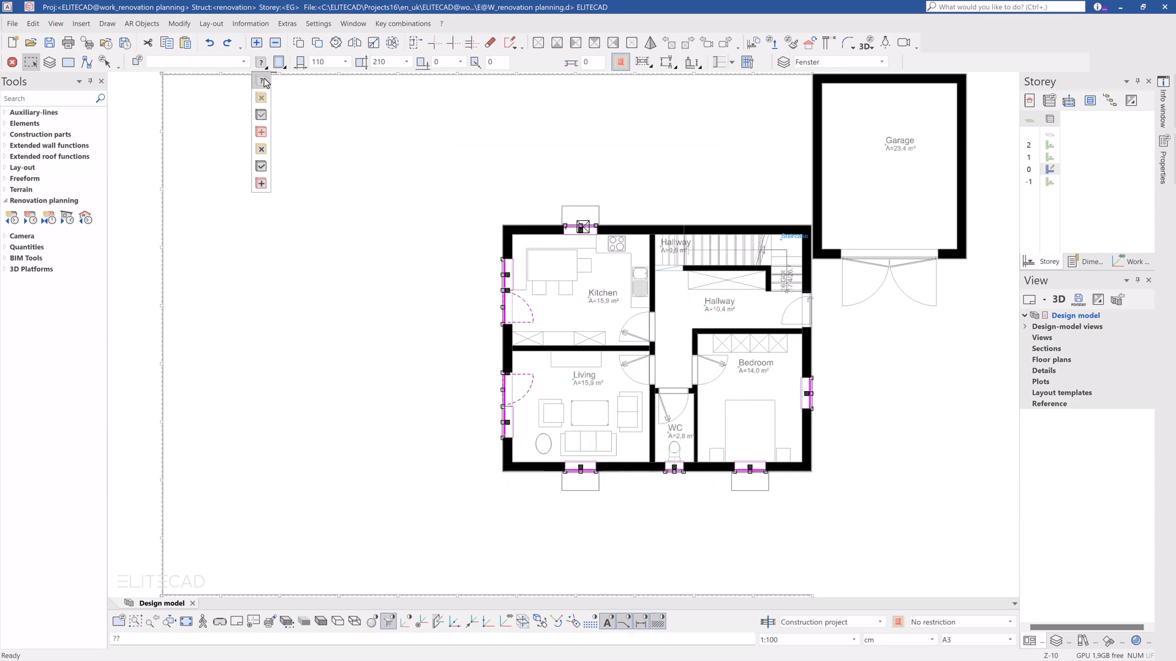
left_click(262, 98)
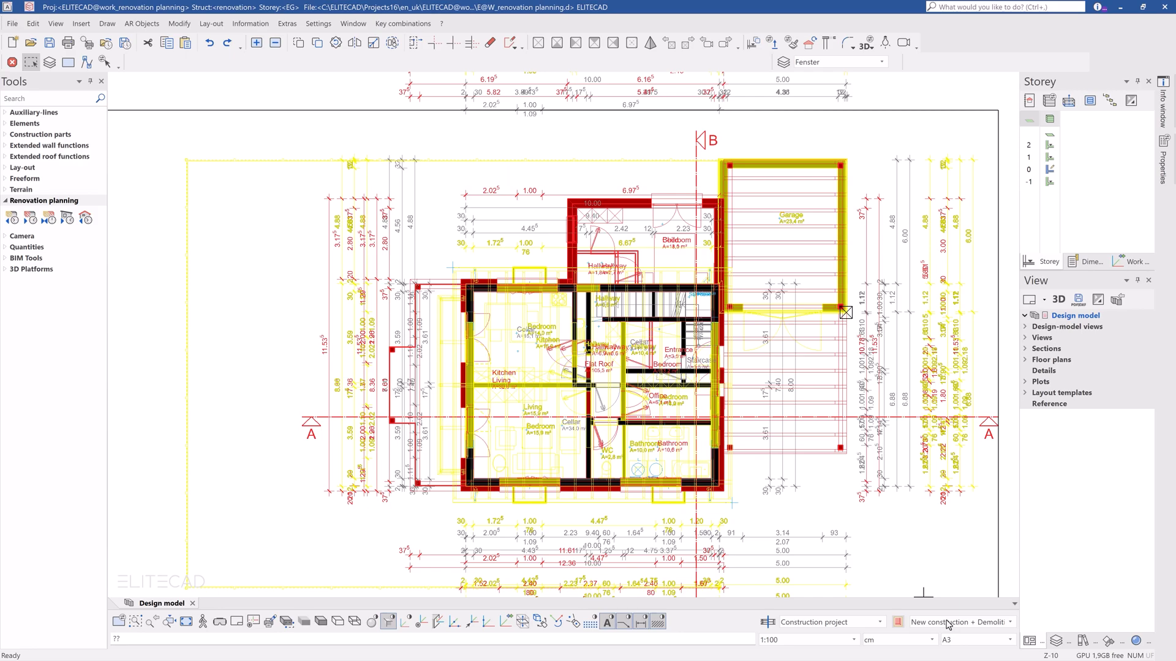
Show the model as demolition plus existing construction, followed by existing plus new construction.
left_click(949, 622)
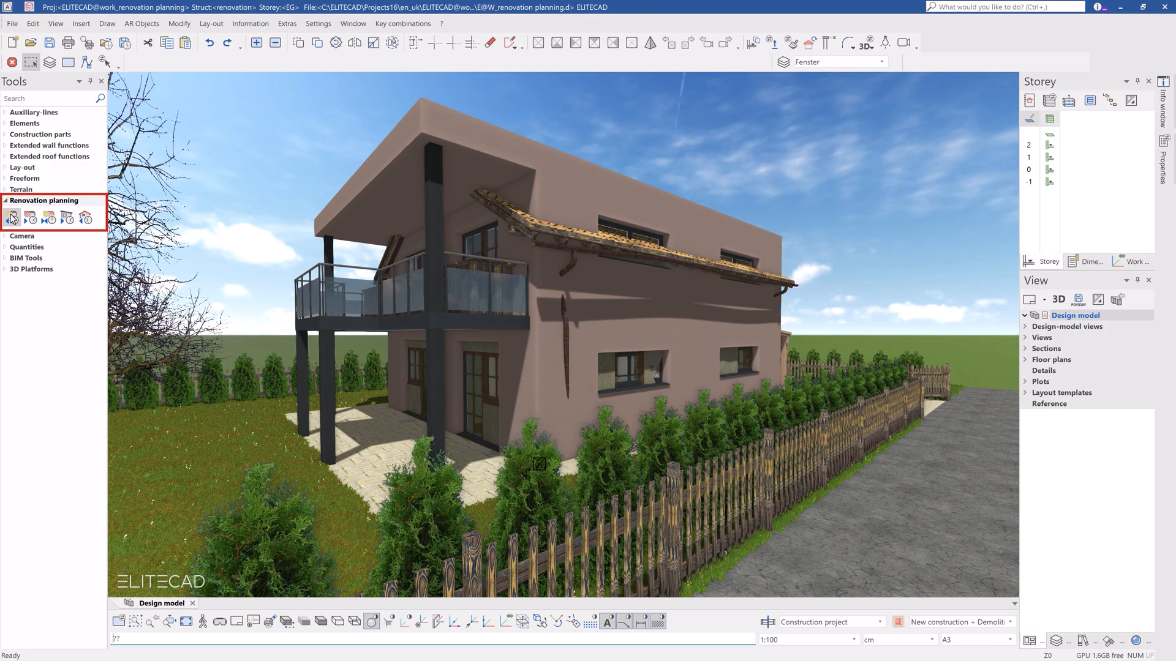
left_click(12, 219)
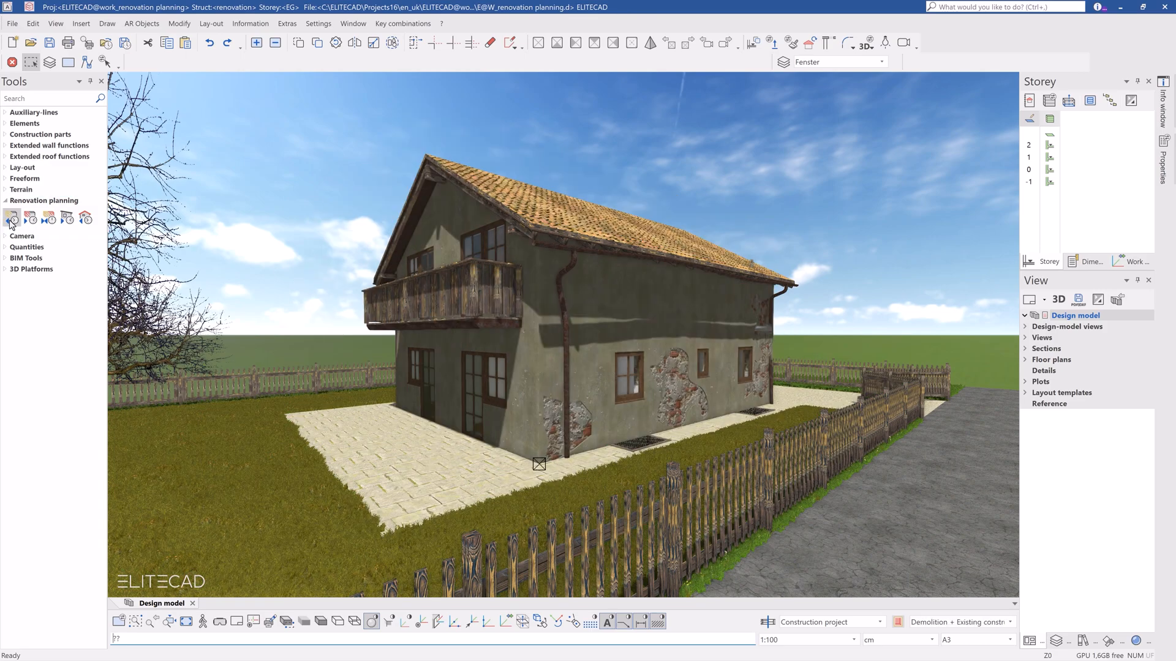
left_click(31, 219)
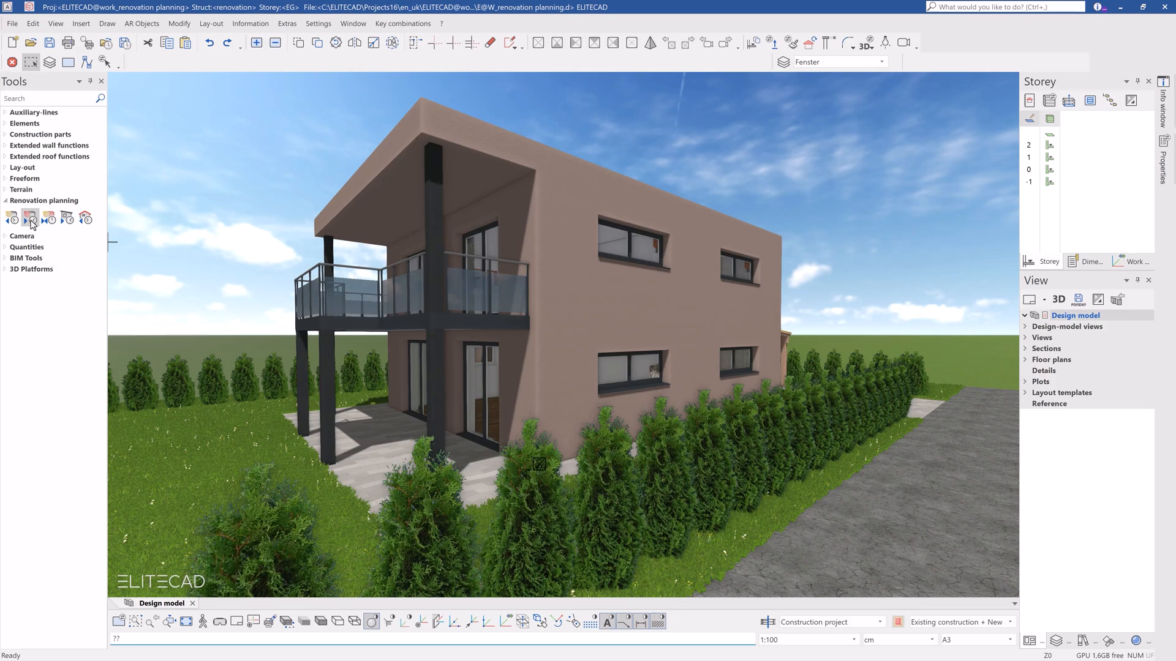
Show the new construction and demolition planning state, and turn on colouring by object state in the 3D view.
left_click(49, 219)
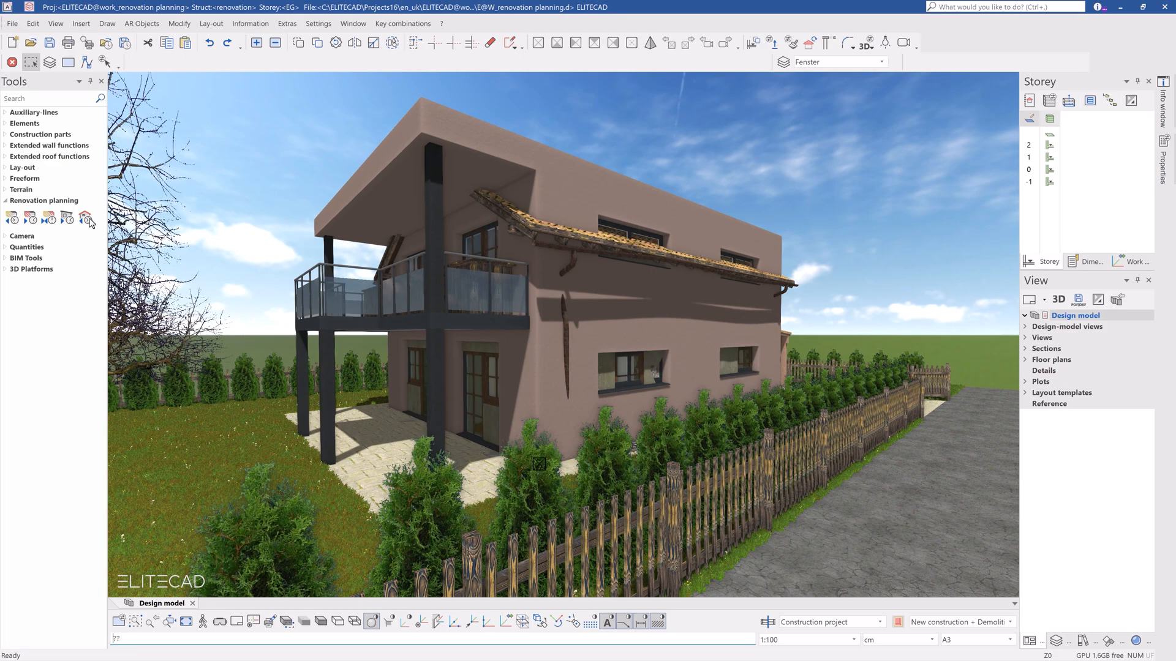
left_click(89, 221)
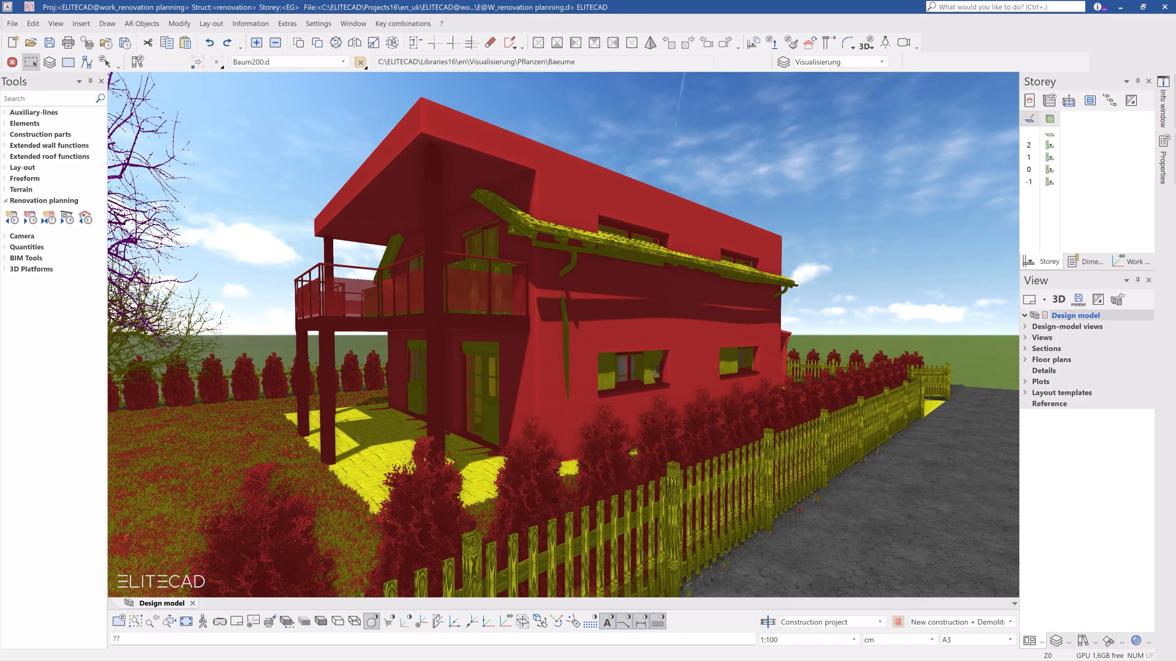